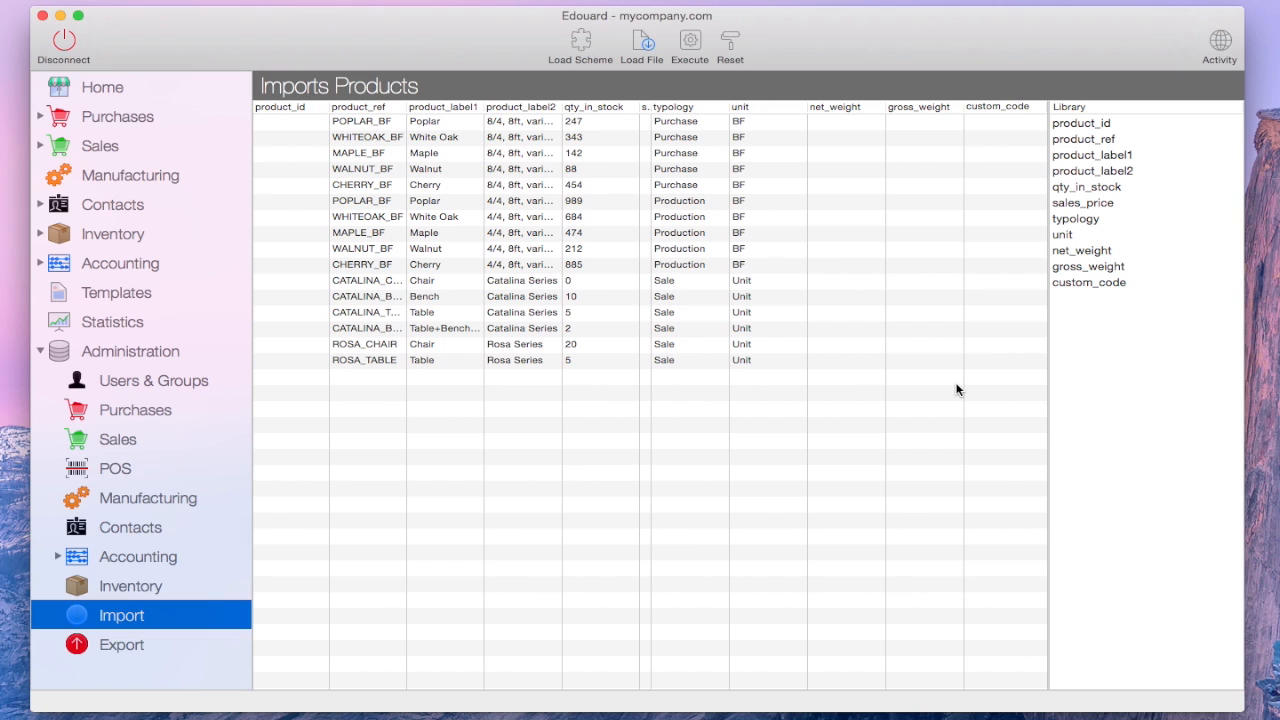
Step: Map product_ref, product_label1, product_label2, qty_in_stock, typology and unit from the library to their matching columns, and execute the products import
left_click_drag(651, 108, 710, 107)
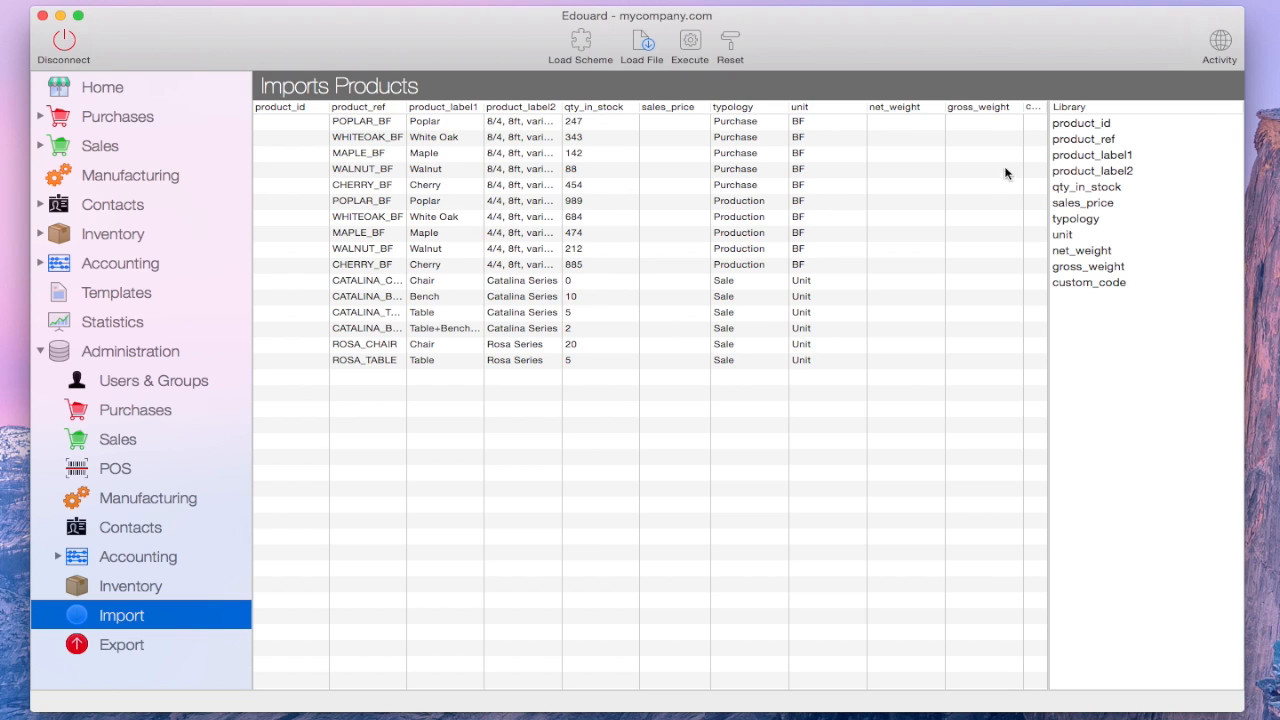
left_click_drag(1071, 139, 383, 142)
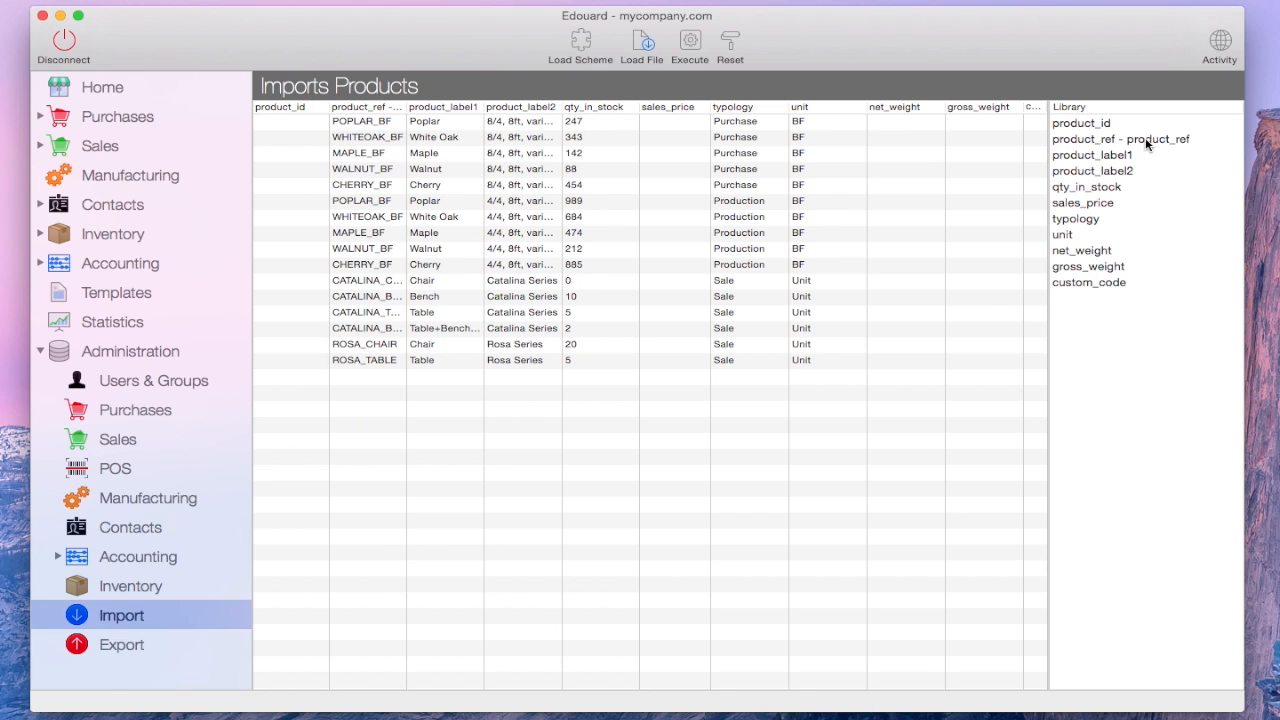
left_click_drag(1128, 158, 468, 162)
left_click_drag(1070, 174, 521, 171)
left_click_drag(1068, 190, 607, 178)
left_click_drag(1071, 218, 747, 208)
left_click_drag(1070, 236, 830, 234)
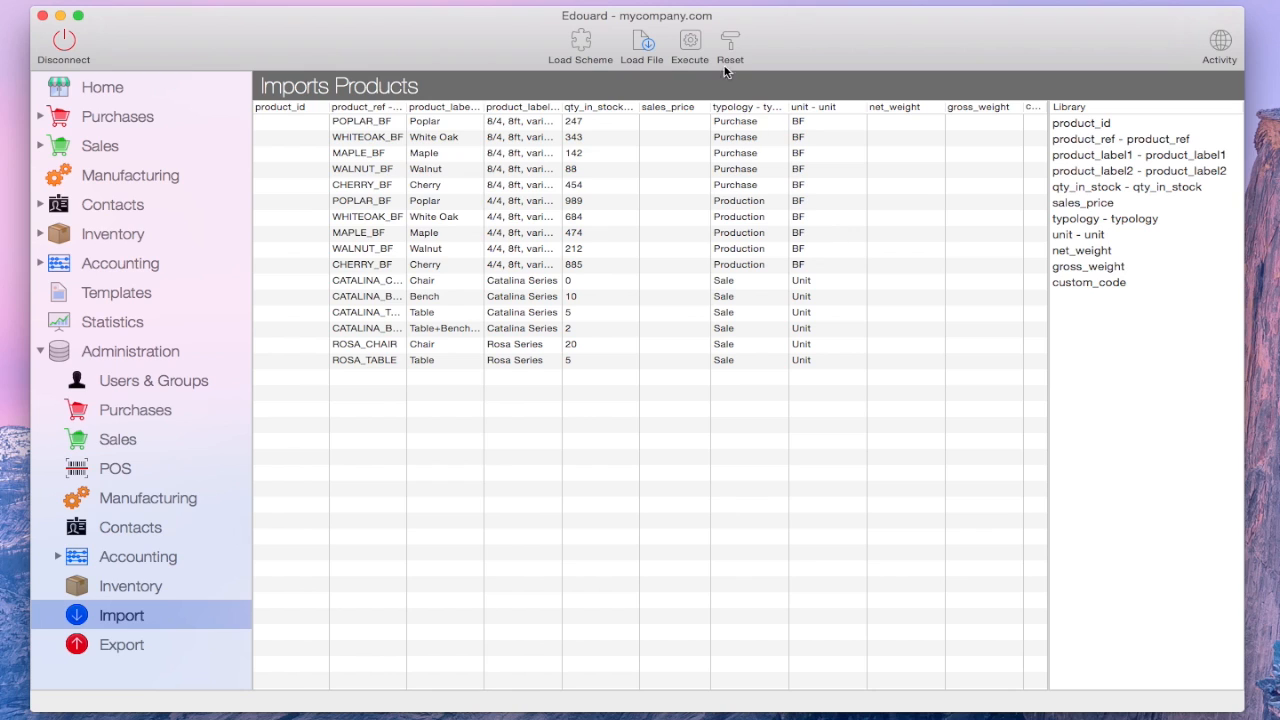
left_click(690, 42)
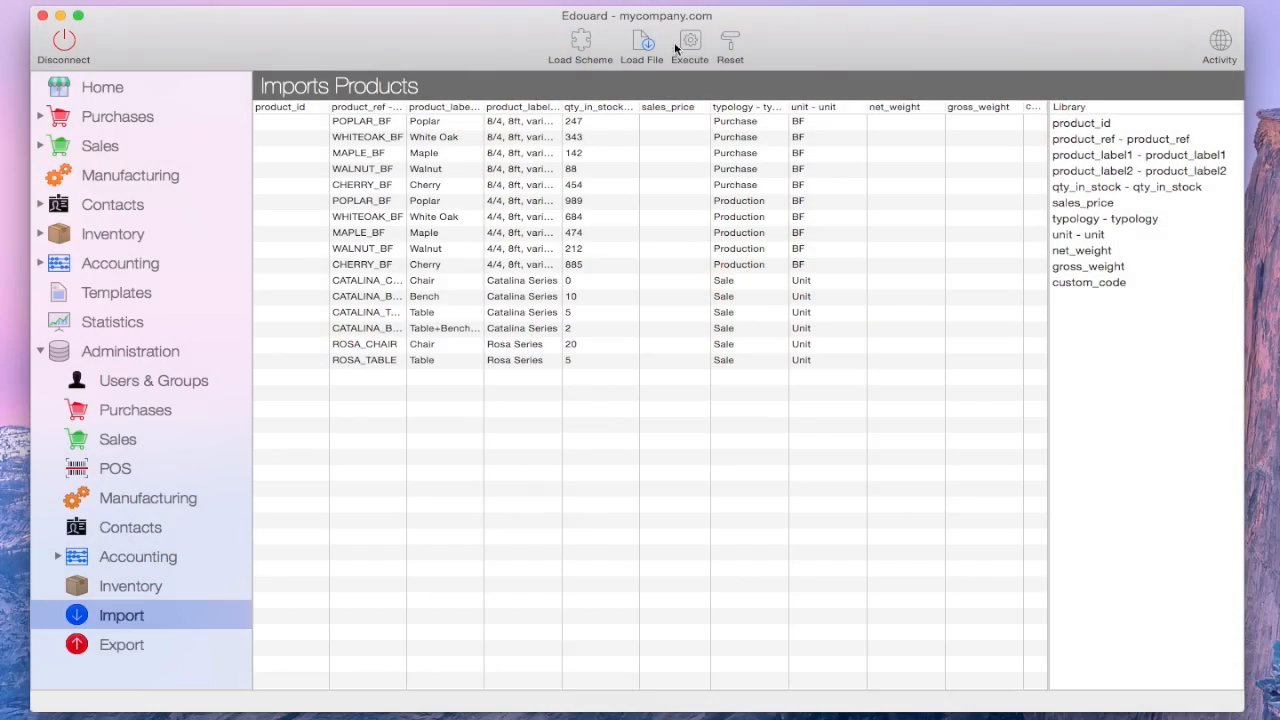
Step: Load the Company Contacts import scheme
left_click(580, 44)
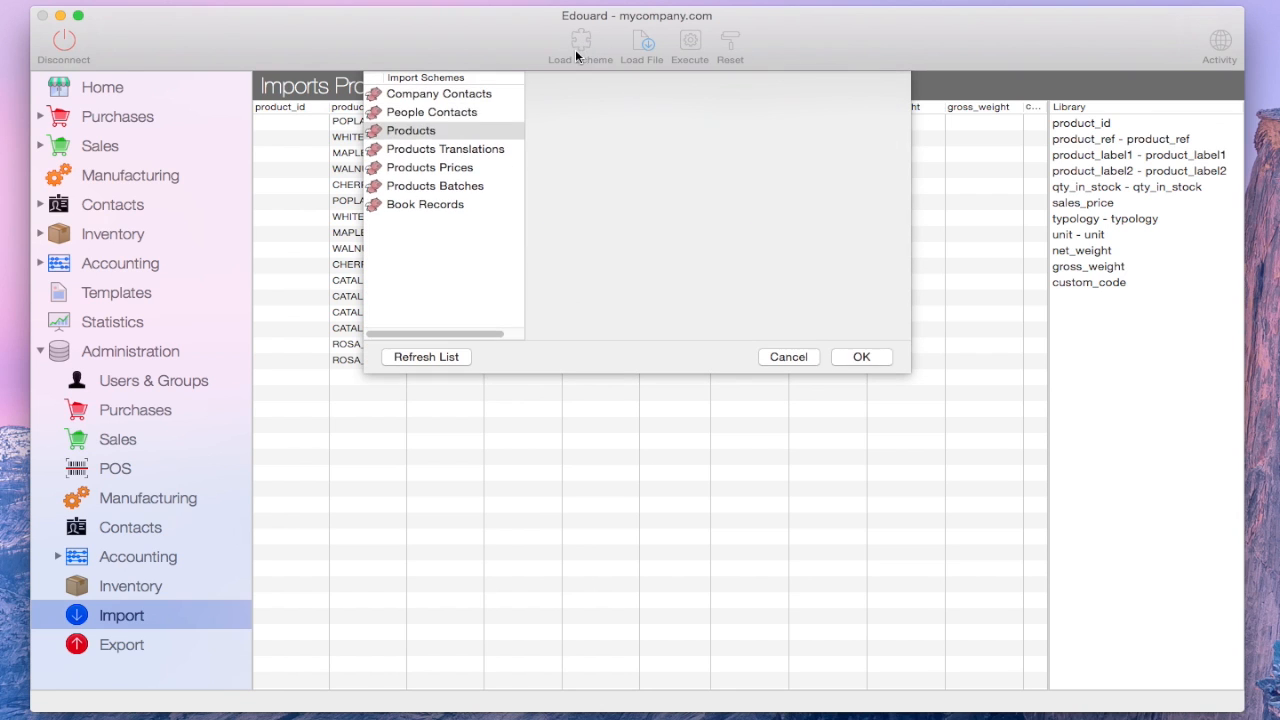
left_click(451, 95)
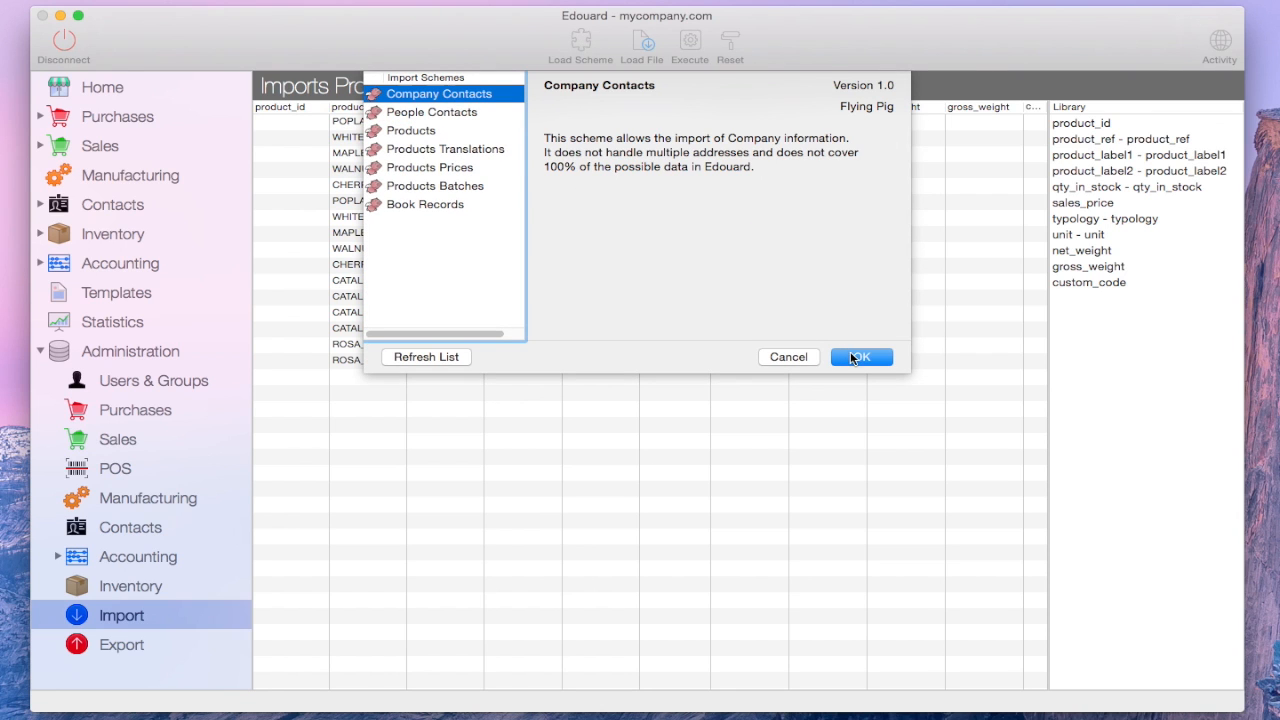
left_click(857, 358)
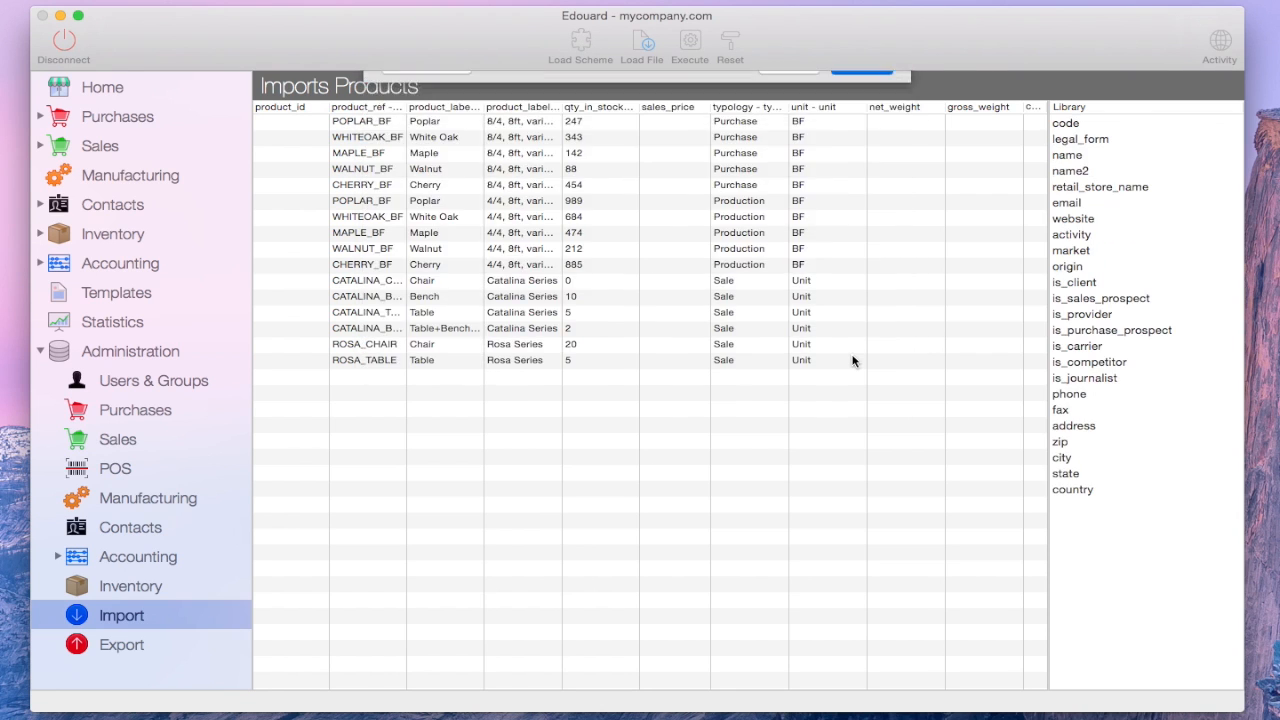
Step: Load ContactsCompanies-Table 1.csv with UTF-8 encoding, comma separator, Unix (LF) line endings and the first line excluded
left_click(648, 54)
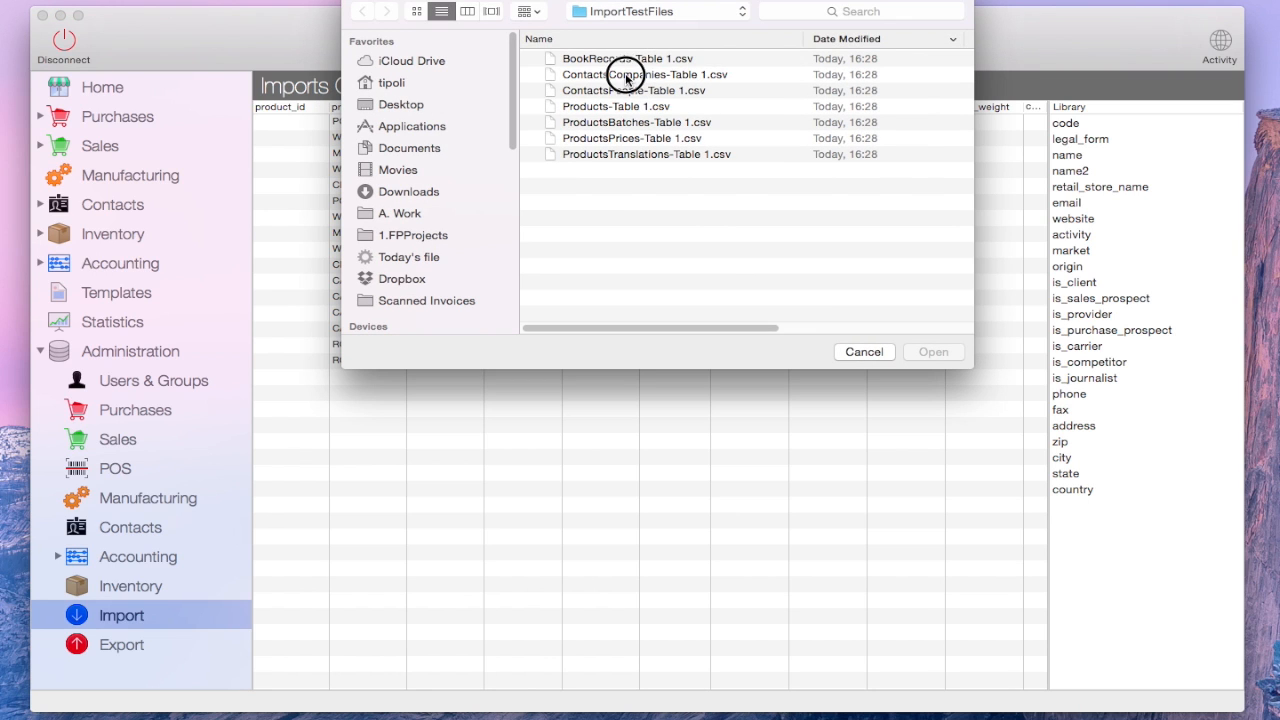
left_click(627, 76)
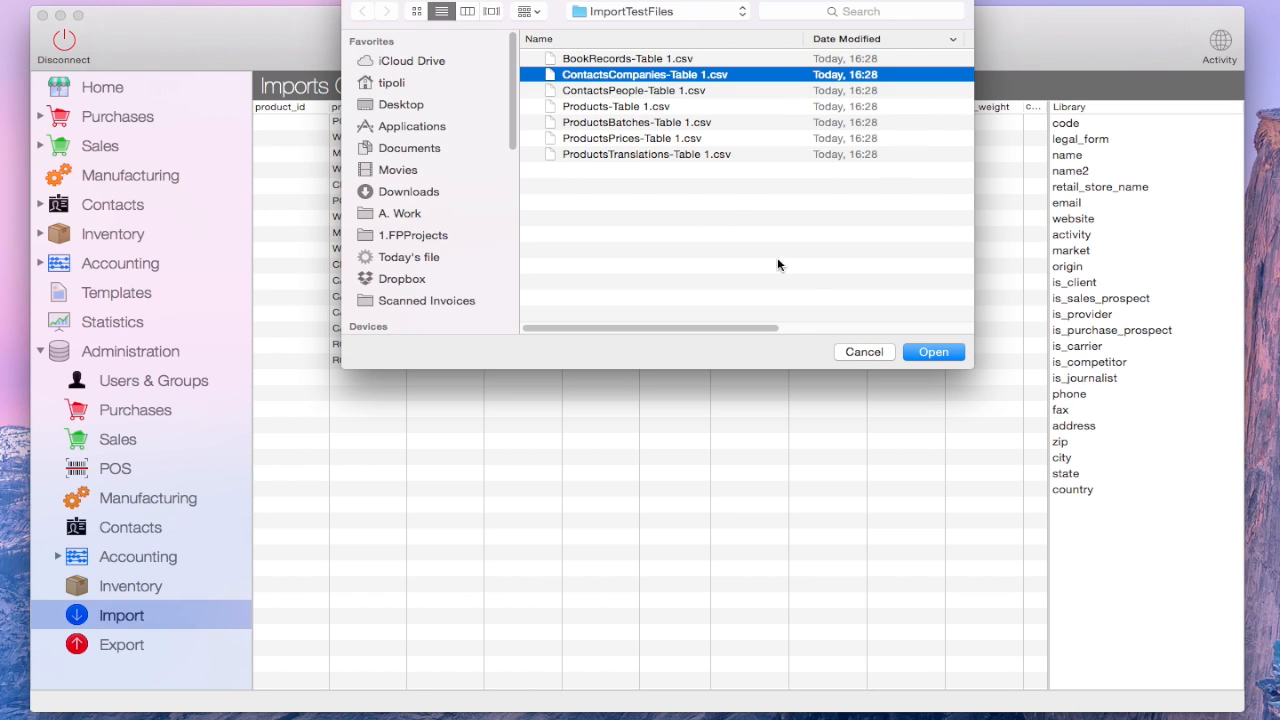
left_click(933, 352)
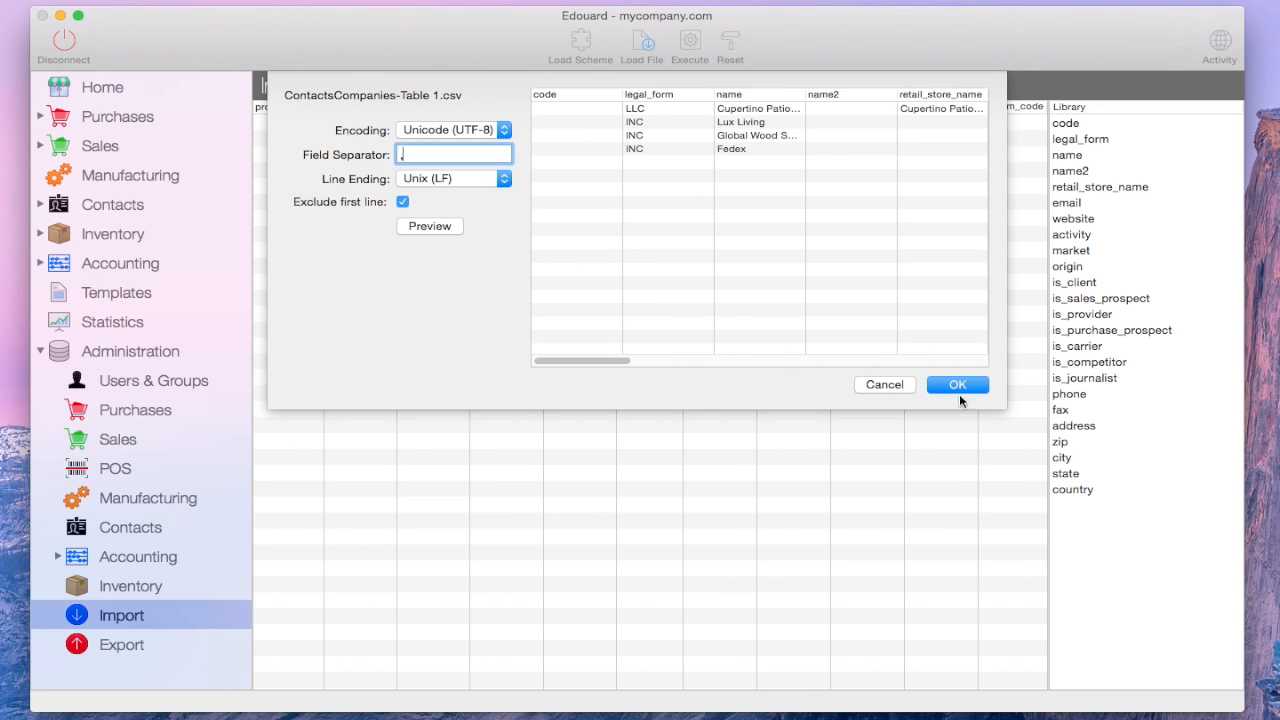
left_click(958, 385)
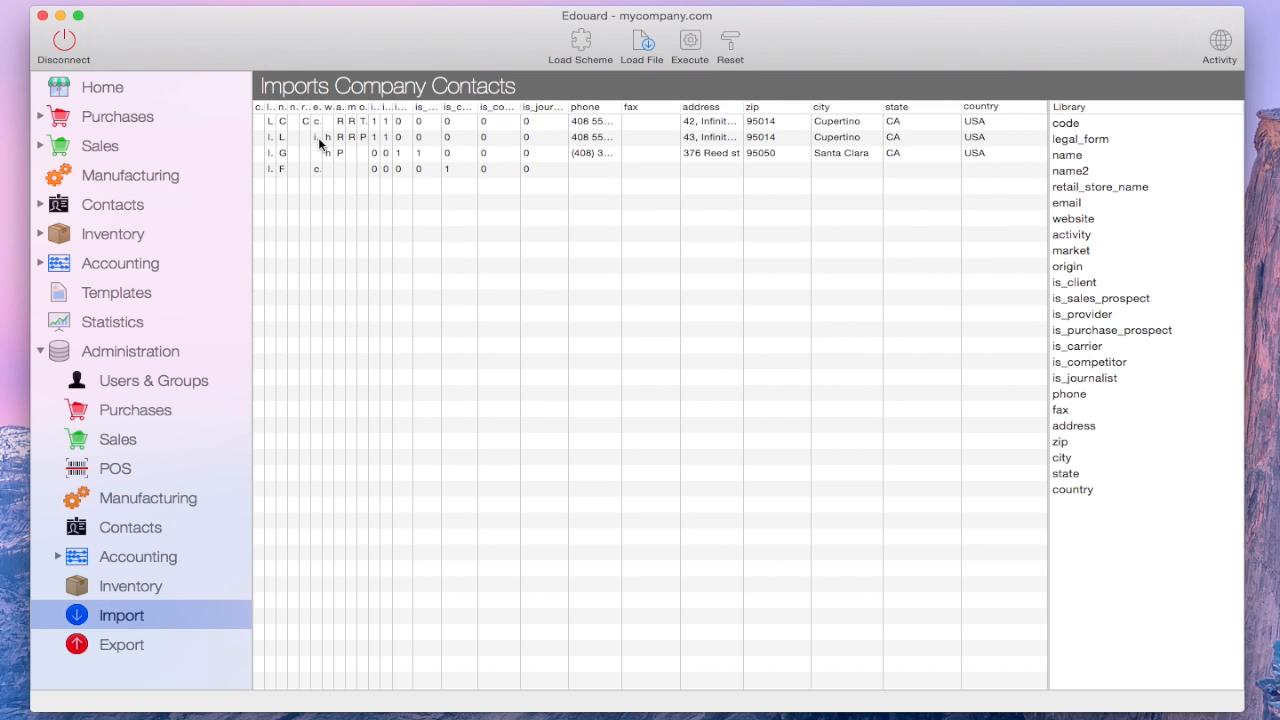
Step: Widen the narrow columns of the company contacts table from legal_form through country so their headers and data are readable
left_click_drag(268, 108, 1030, 106)
scroll(991, 148, "right", 5)
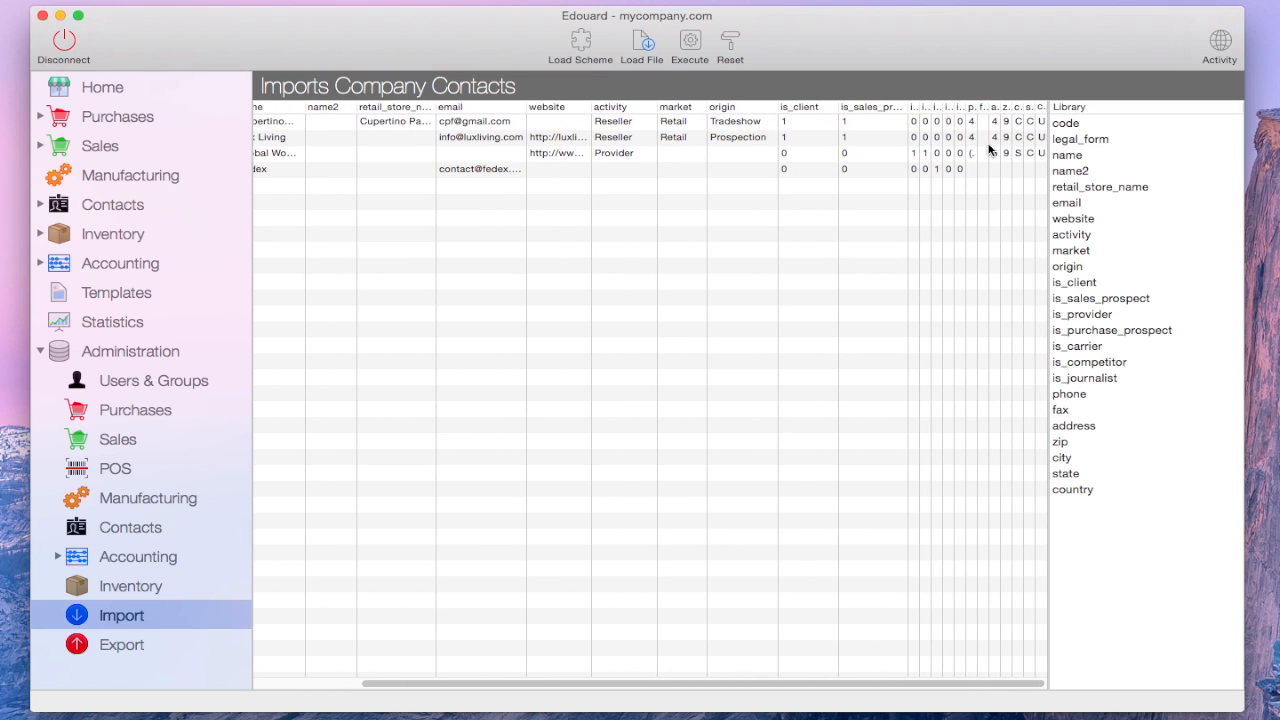
mouse_move(921, 107)
left_mouse_down()
mouse_move(1066, 106)
mouse_move(891, 106)
mouse_move(925, 112)
left_mouse_up()
scroll(945, 170, "right", 5)
left_click_drag(834, 684, 1049, 686)
left_click(1050, 107)
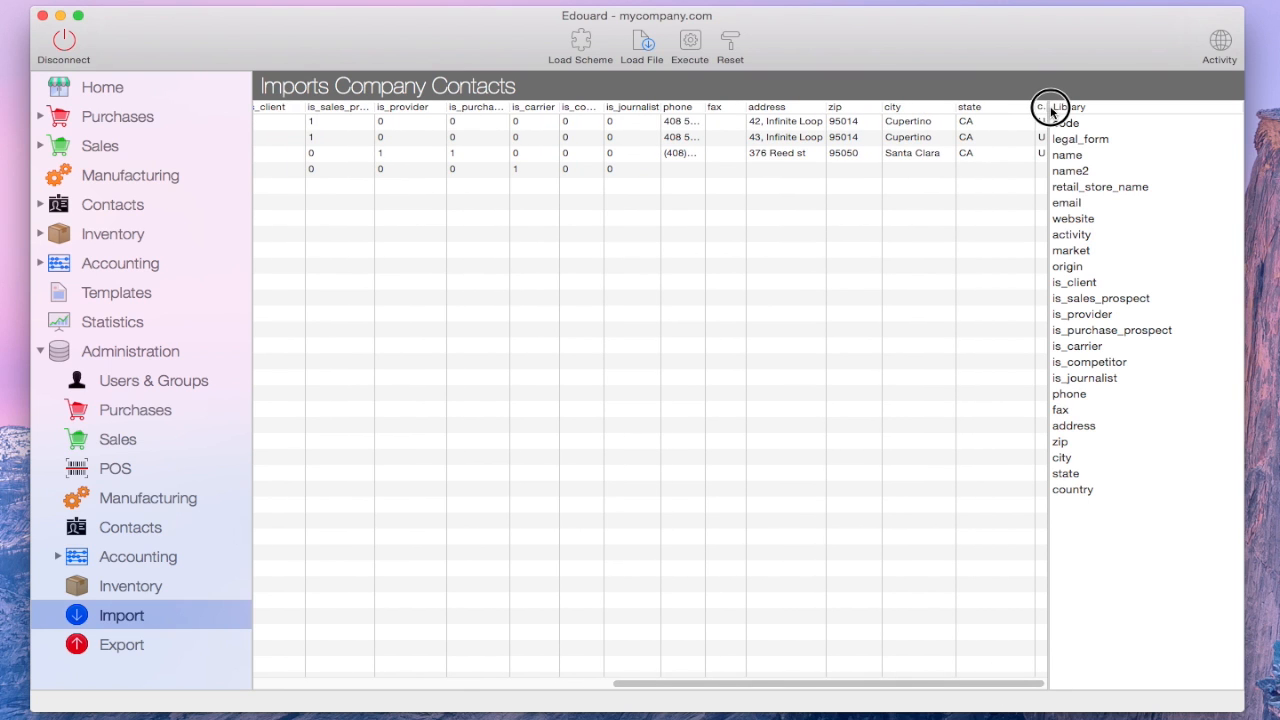
mouse_move(1034, 107)
left_mouse_down()
mouse_move(1022, 112)
mouse_move(1042, 108)
left_mouse_up()
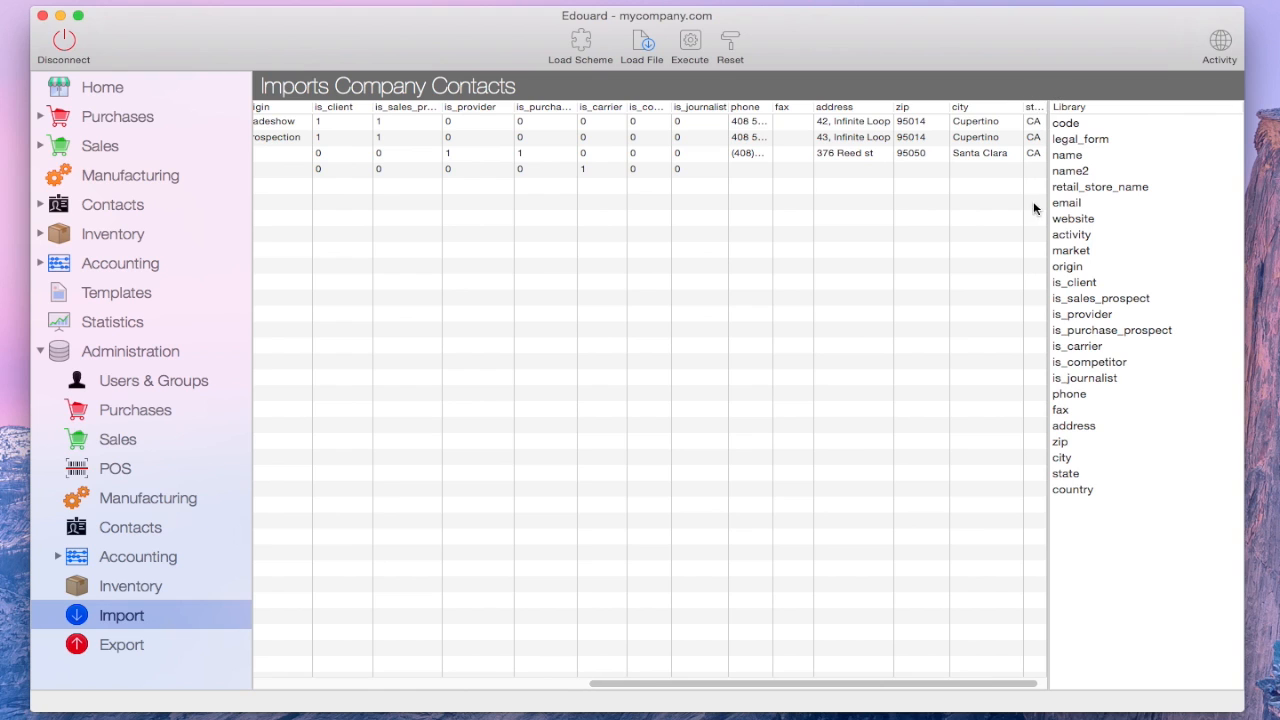
left_click_drag(1037, 689, 1078, 686)
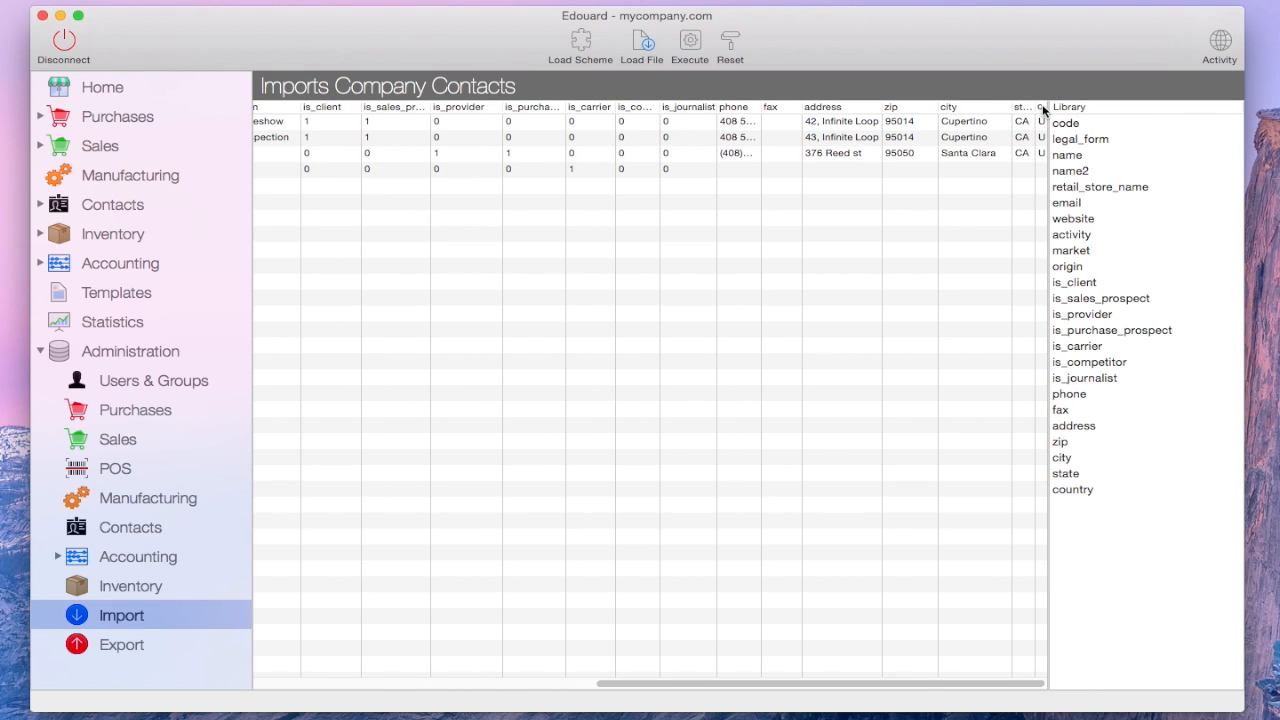
mouse_move(1042, 106)
left_mouse_down()
mouse_move(1016, 107)
mouse_move(1051, 109)
mouse_move(1046, 118)
left_mouse_up()
left_click(574, 680)
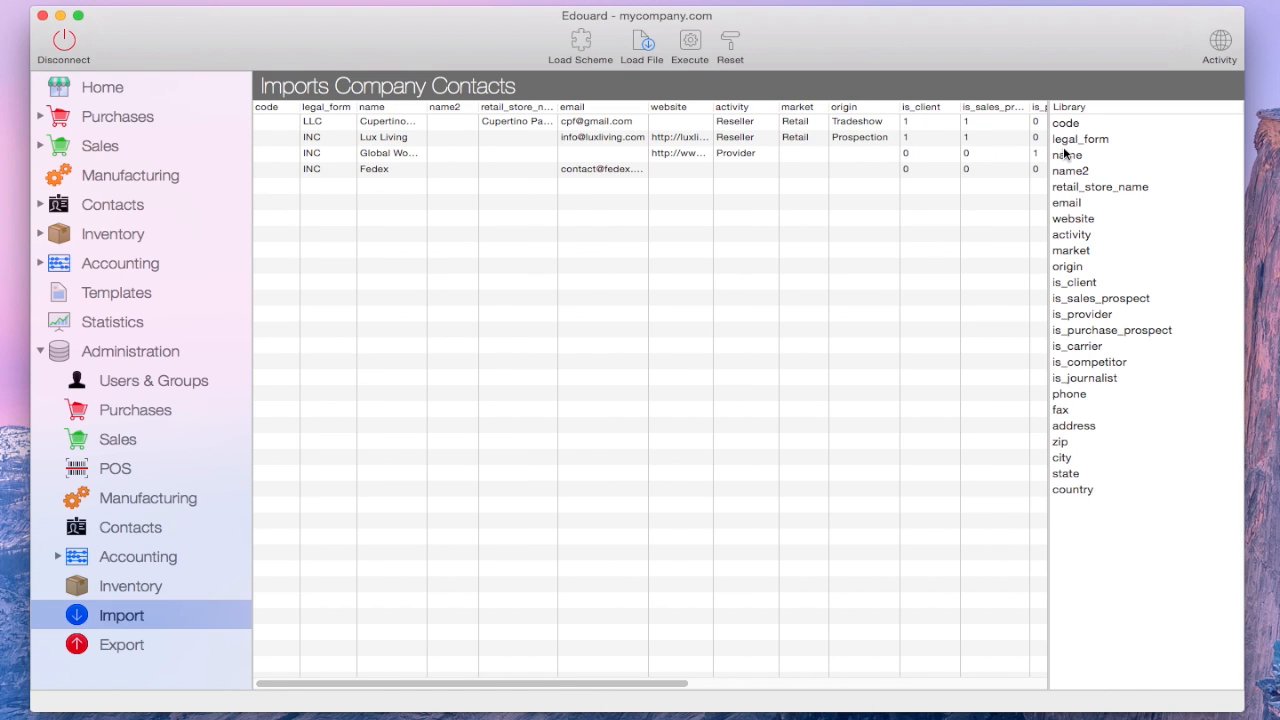
Step: Map the library fields legal_form, name, retail_store_name, email and website to their matching columns
left_click_drag(1066, 140, 310, 132)
left_click_drag(1066, 155, 400, 157)
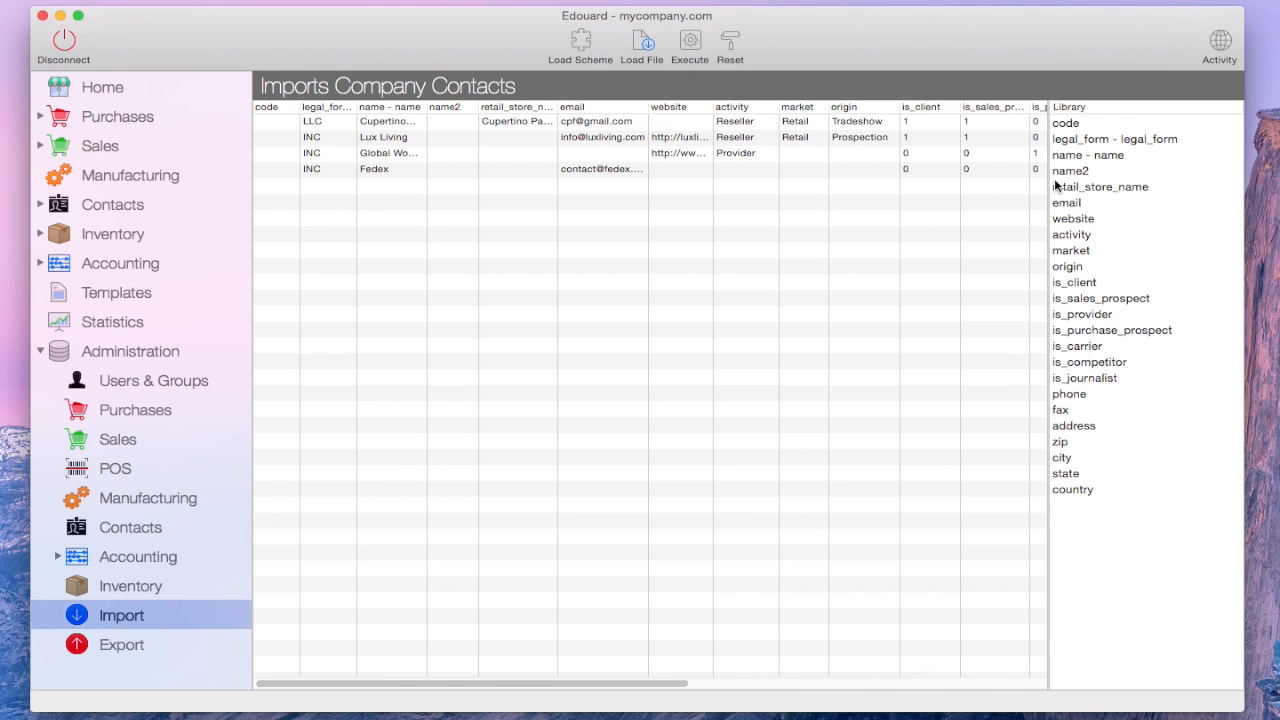
left_click_drag(1076, 190, 556, 176)
left_click_drag(1069, 210, 600, 198)
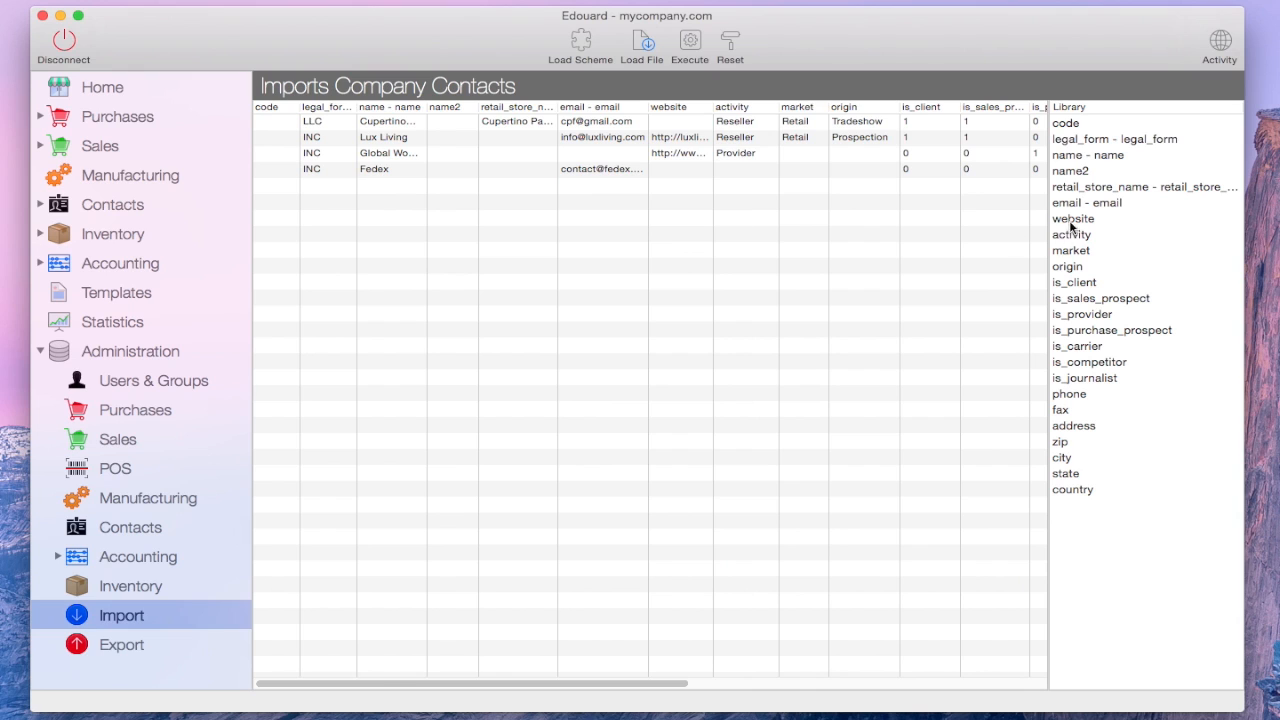
left_click_drag(1072, 222, 666, 213)
Step: Map the library fields activity, market, origin, is_client and is_sales_prospect to their matching columns
left_click_drag(1084, 240, 754, 220)
left_click_drag(1062, 252, 812, 179)
left_click_drag(1070, 268, 872, 191)
left_click_drag(1068, 287, 948, 258)
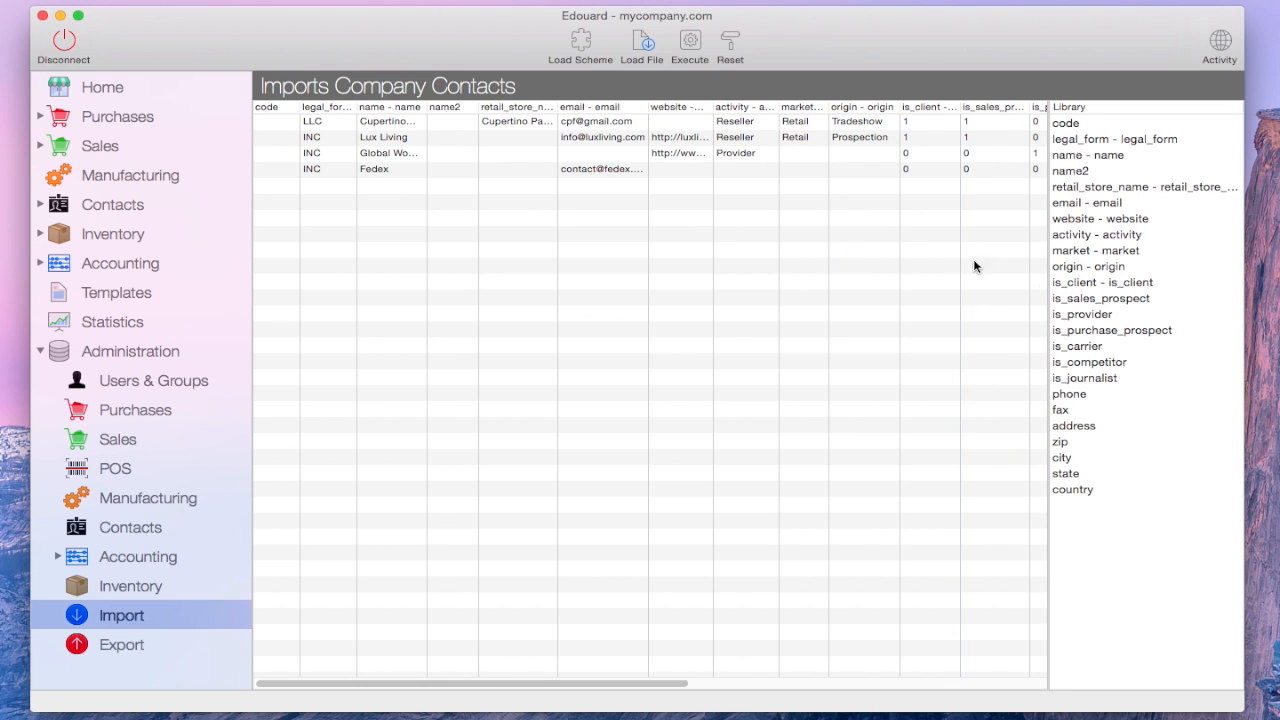
left_click_drag(1099, 304, 1005, 265)
Step: Map the library fields is_provider, is_purchase_prospect, is_carrier, is_competitor and is_journalist to their matching columns
left_click_drag(669, 687, 1023, 686)
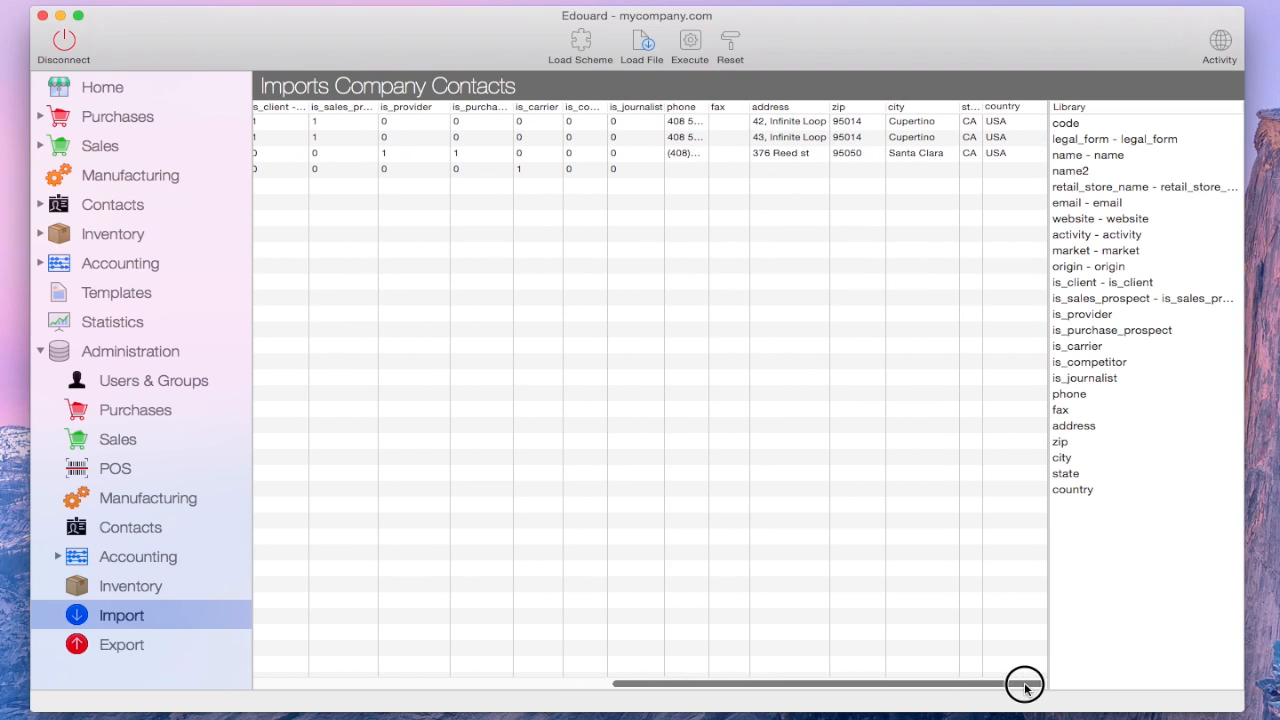
left_click_drag(1104, 320, 447, 180)
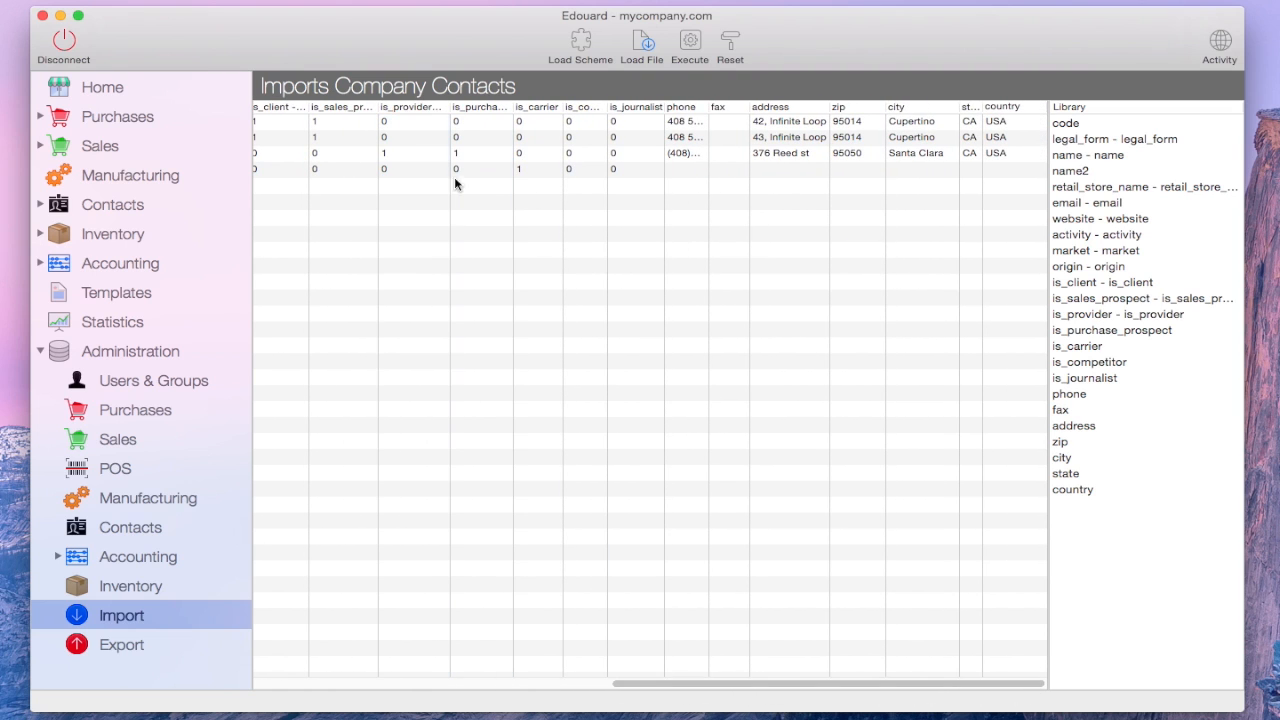
left_click_drag(1099, 333, 497, 203)
left_click_drag(1066, 348, 536, 183)
left_click_drag(1088, 362, 595, 251)
left_click_drag(1092, 380, 655, 250)
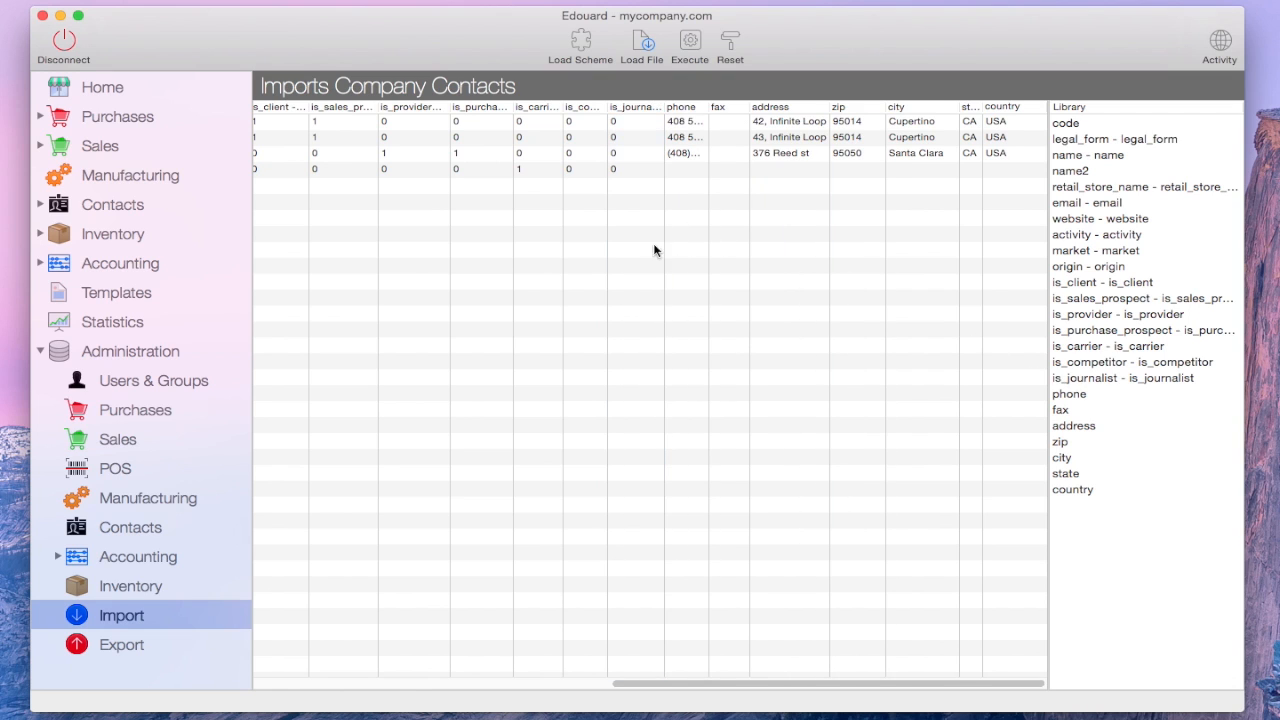
Step: Map the phone, address, zip, city, state and country fields to their matching columns, and execute the company contacts import
left_click_drag(1066, 394, 690, 232)
left_click_drag(1088, 426, 797, 287)
left_click_drag(1069, 446, 872, 272)
left_click_drag(1069, 461, 932, 302)
left_click_drag(1066, 473, 982, 316)
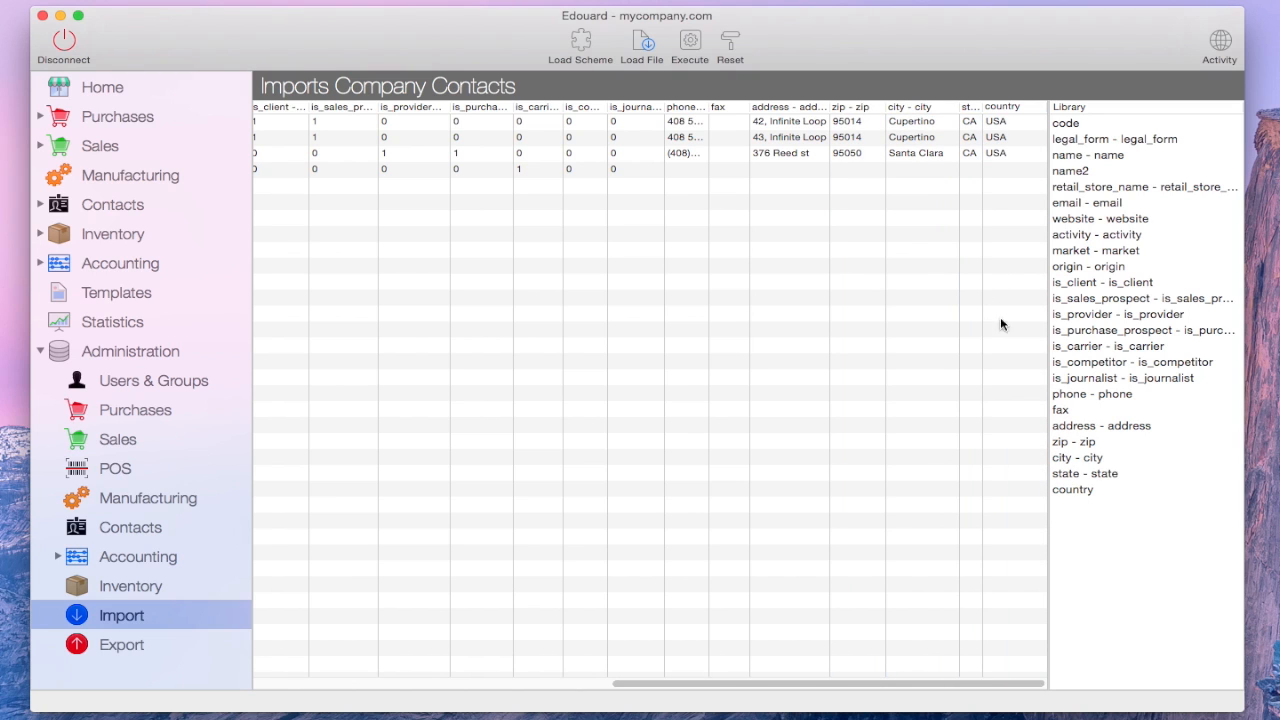
left_click_drag(1069, 489, 1001, 353)
left_click(690, 48)
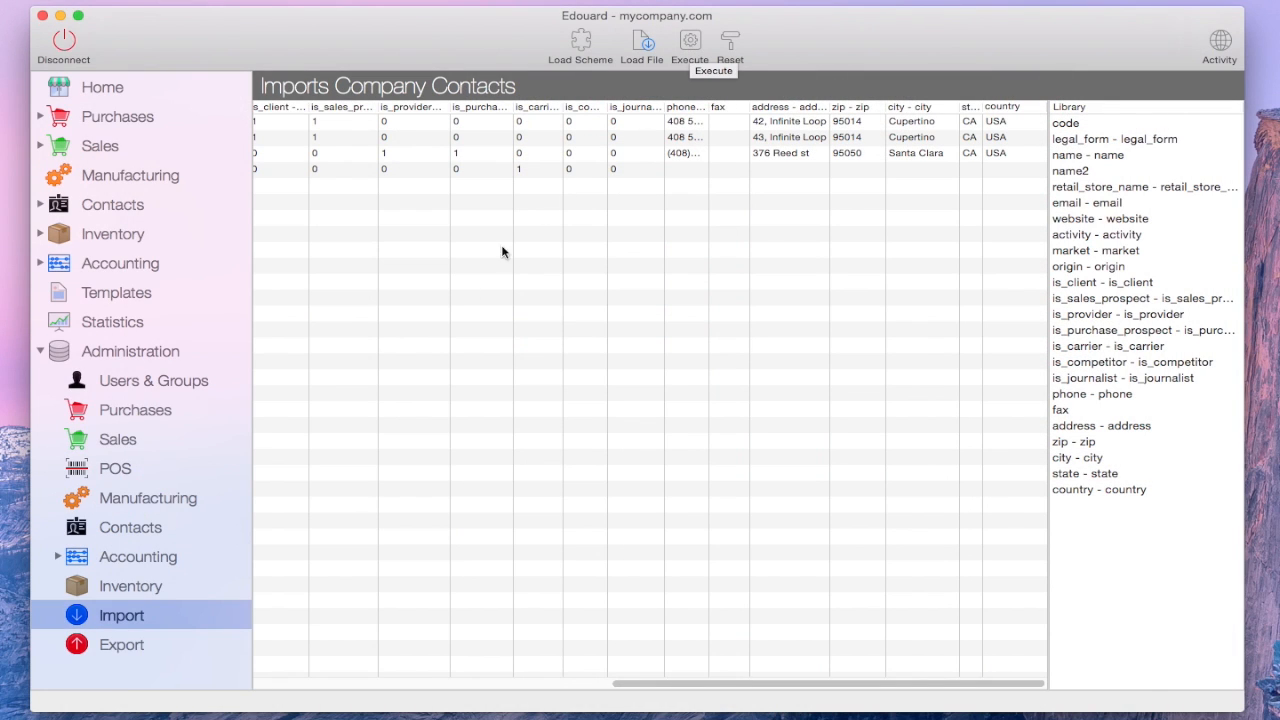
Step: Open the inventory products list and widen the Ref and Designation2 columns to check the imported products
left_click(40, 234)
left_click(110, 264)
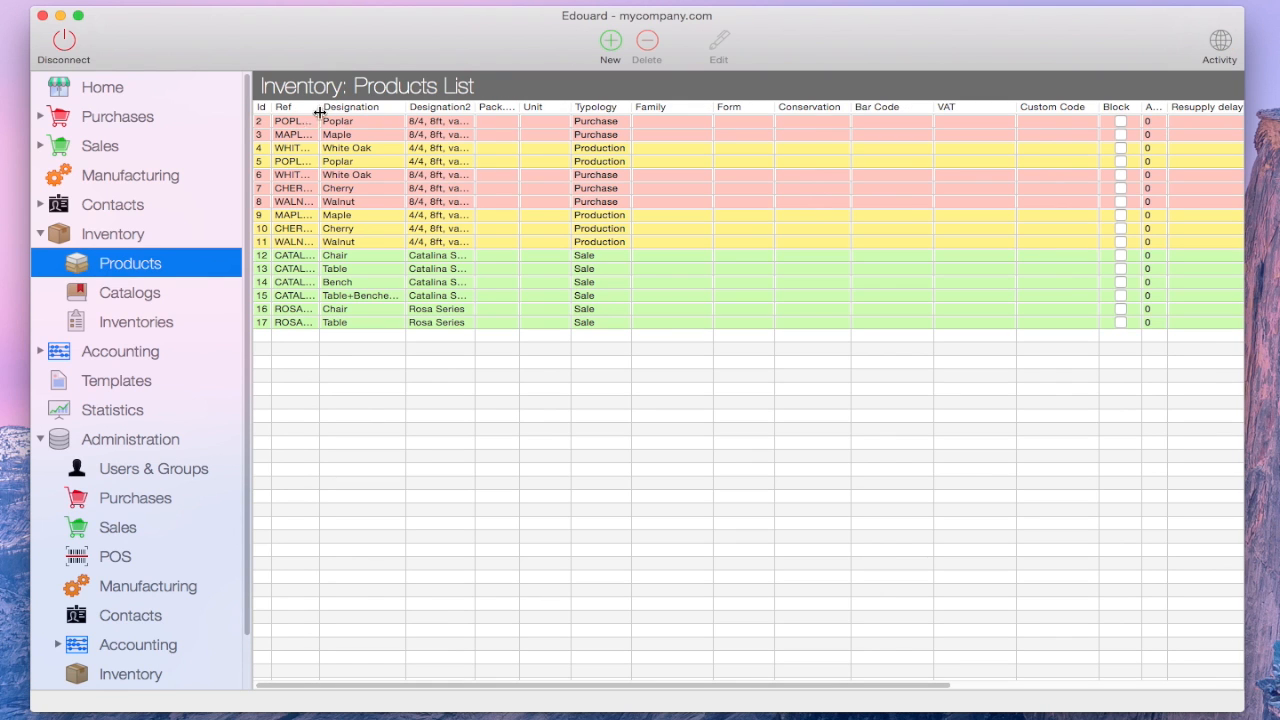
left_click_drag(319, 108, 358, 110)
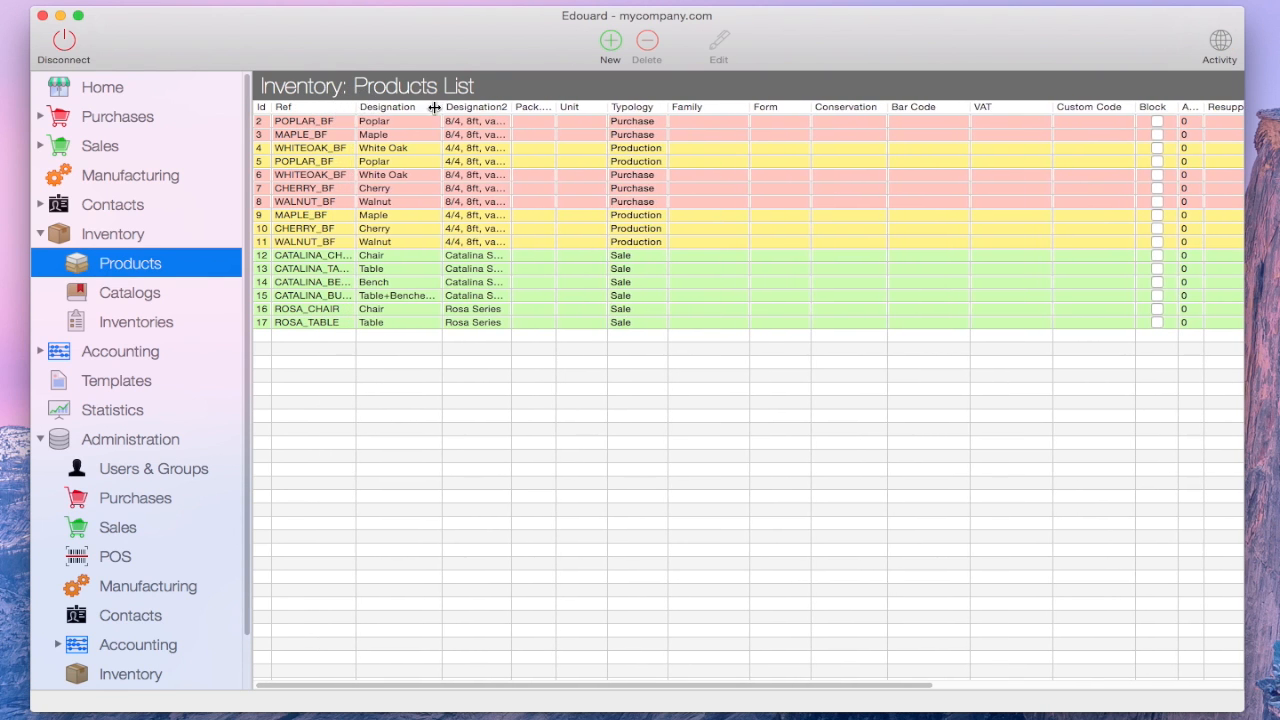
left_click_drag(511, 106, 616, 107)
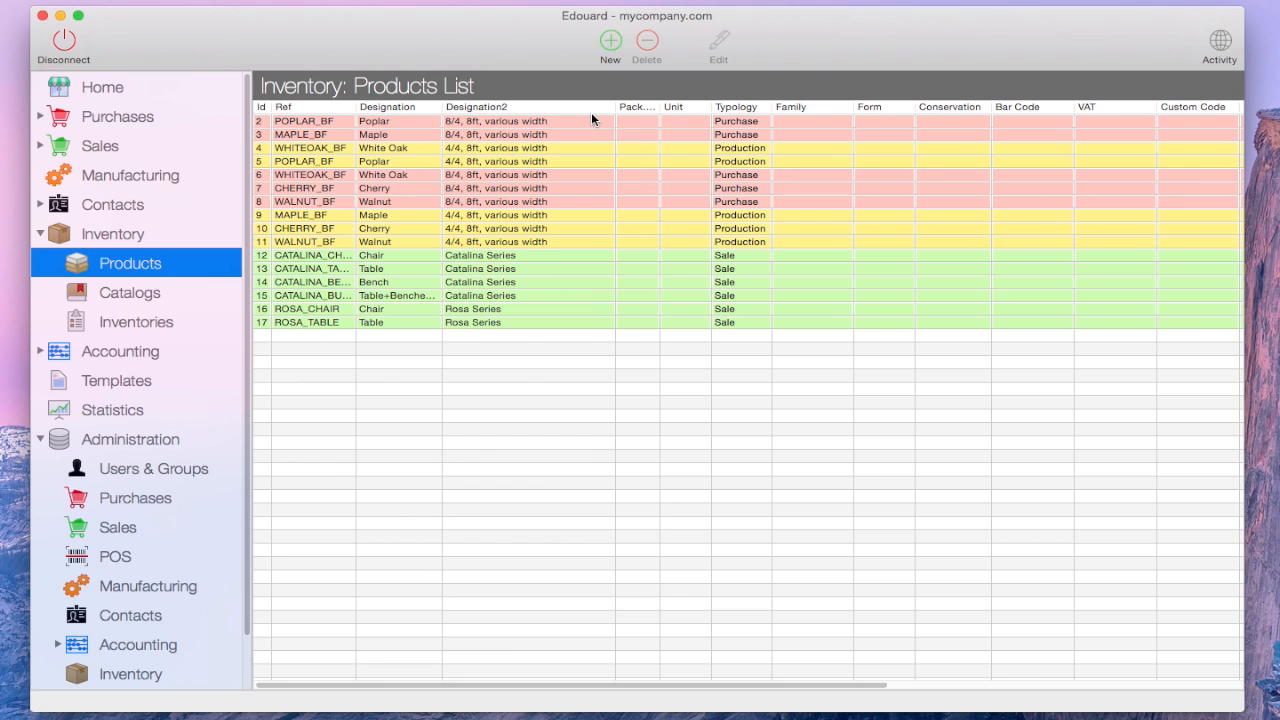
Step: Open the Cupertino Patio Furniture company card from the companies list and unlock it to check the imported contact details
left_click(40, 205)
left_click(95, 237)
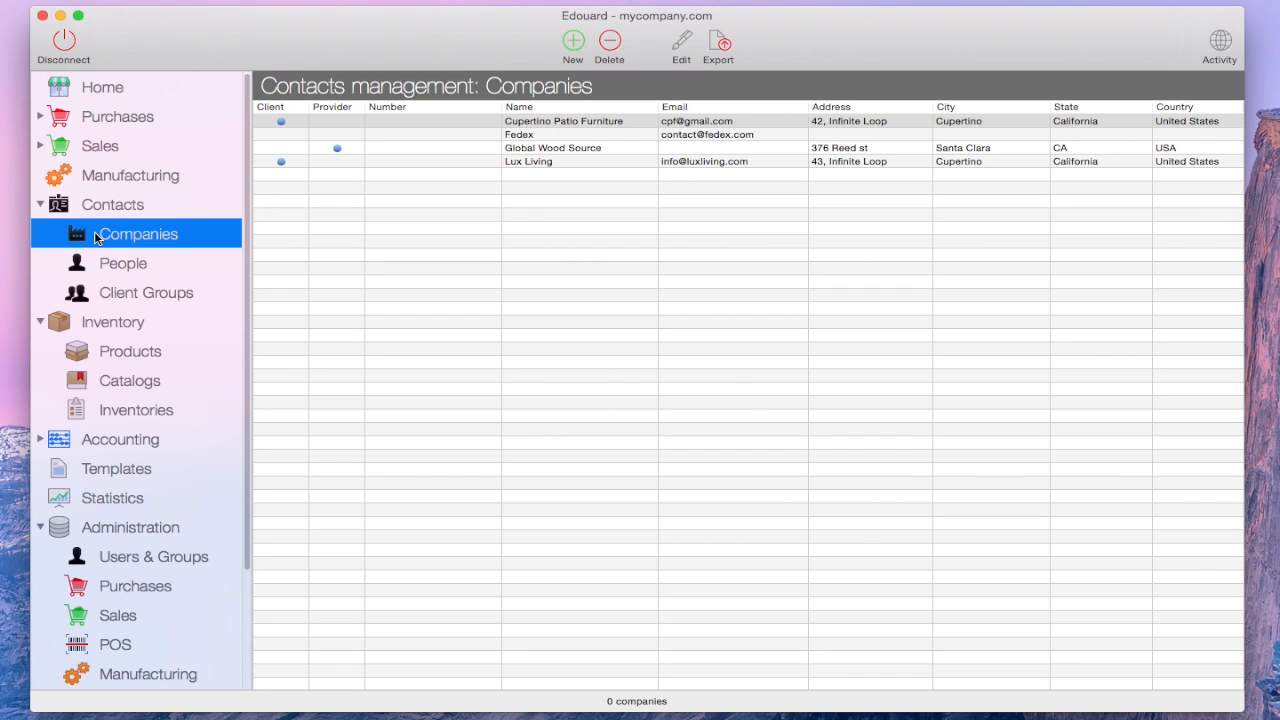
left_click(529, 122)
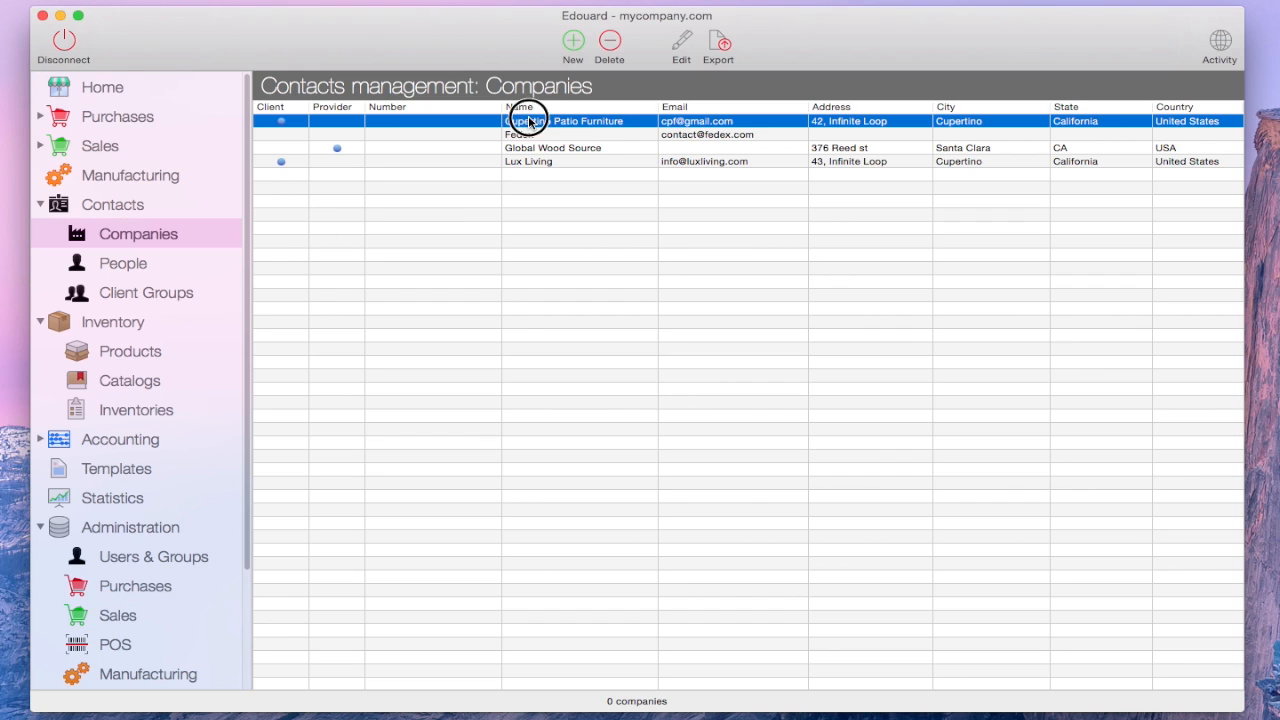
left_click(686, 40)
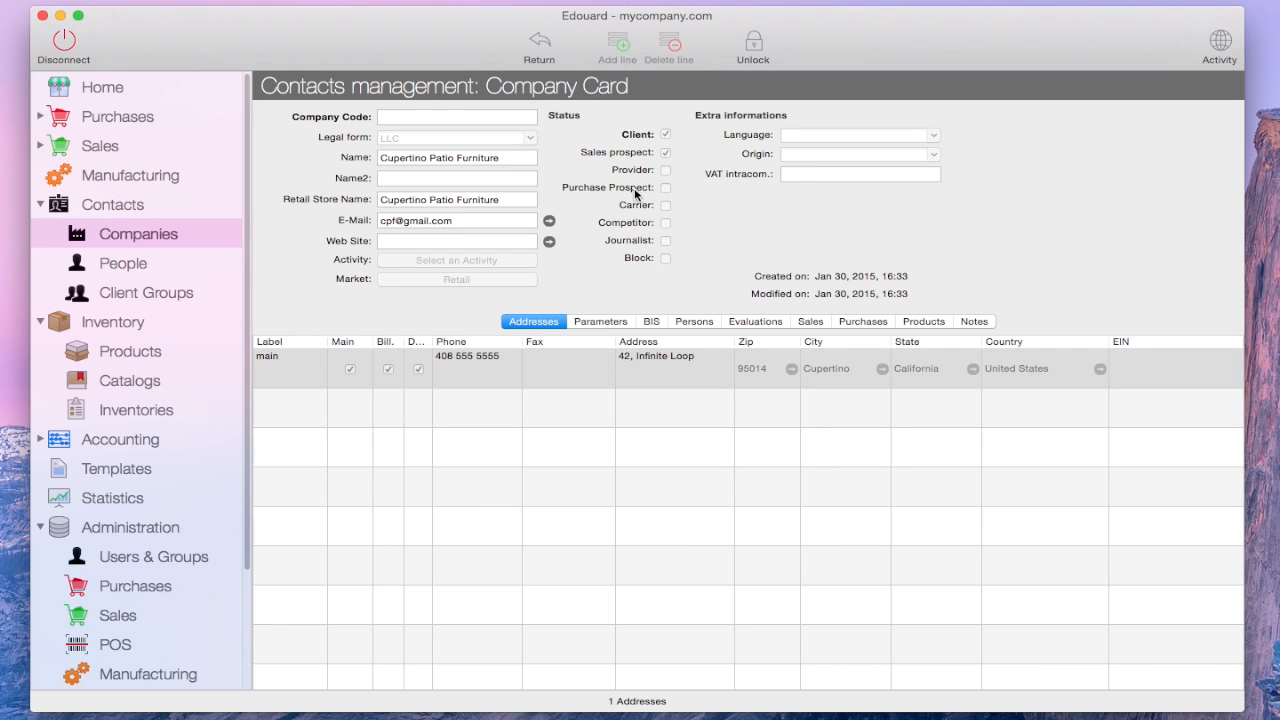
left_click(751, 44)
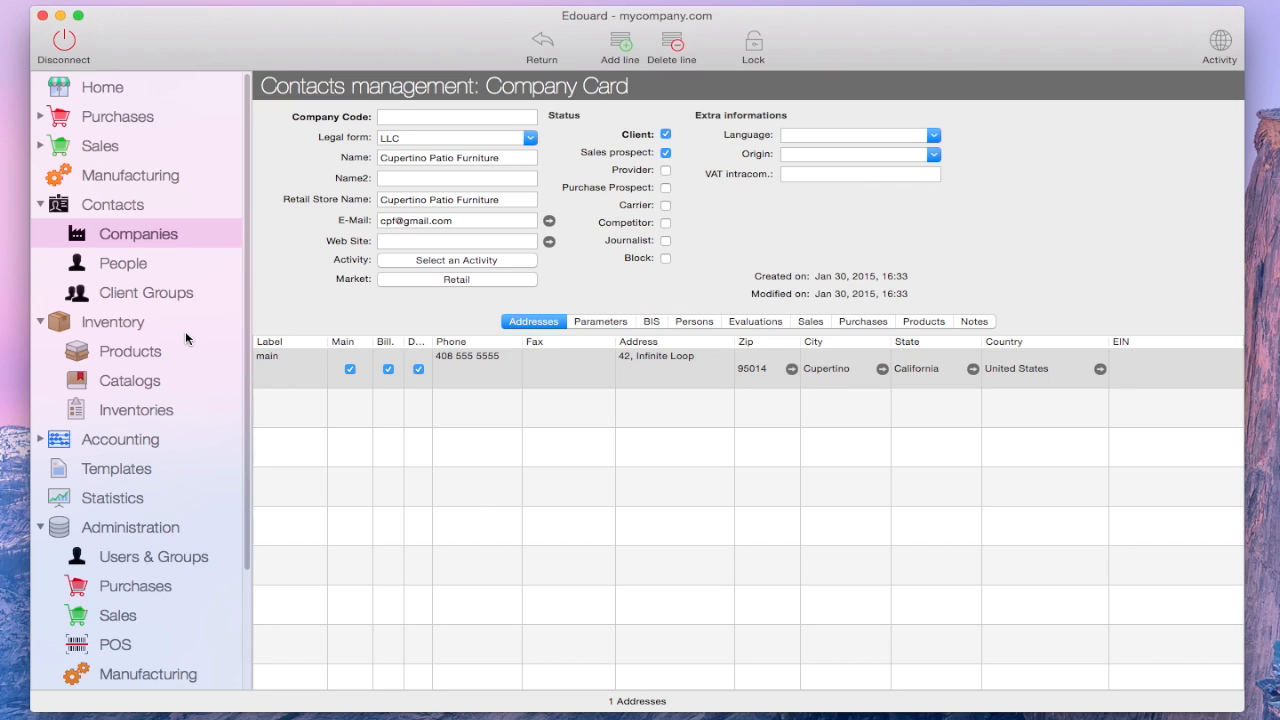
Step: Return to the inventory products list
left_click(166, 353)
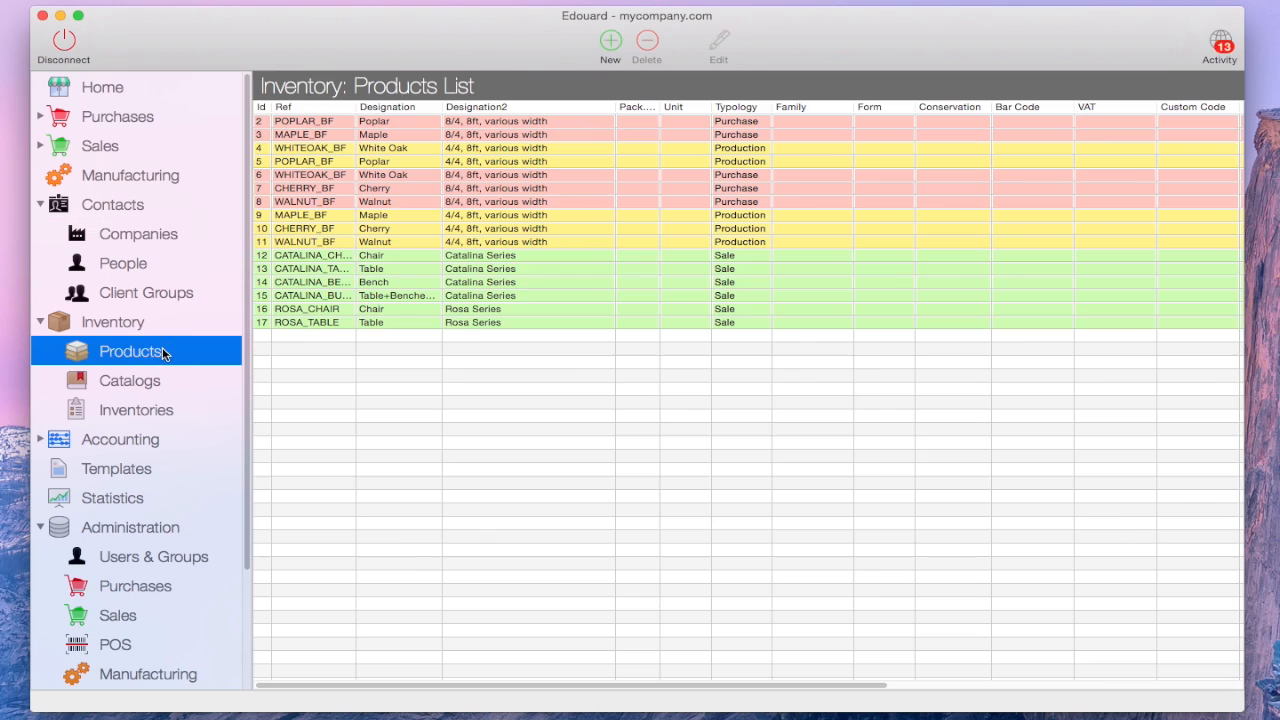